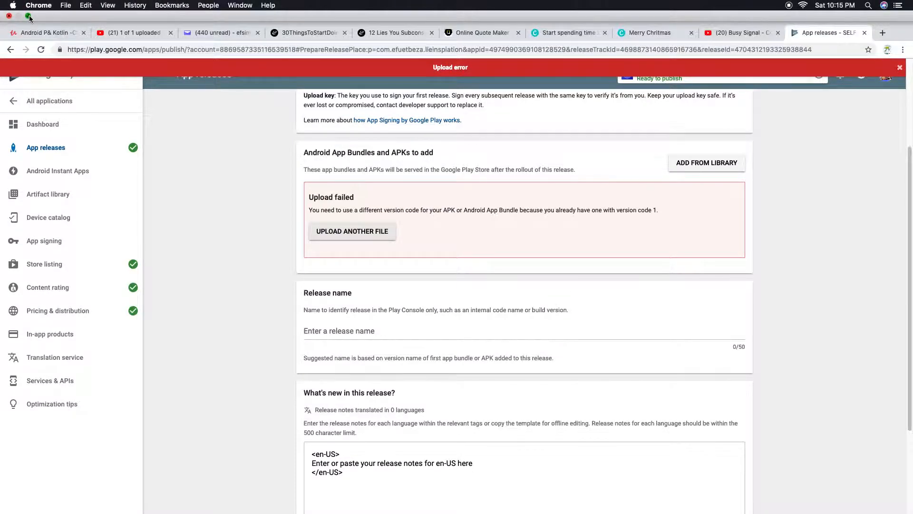
Switch from the Play Console upload page to the LIEINSPIATION project in Android Studio
left_click(28, 16)
left_click(820, 500)
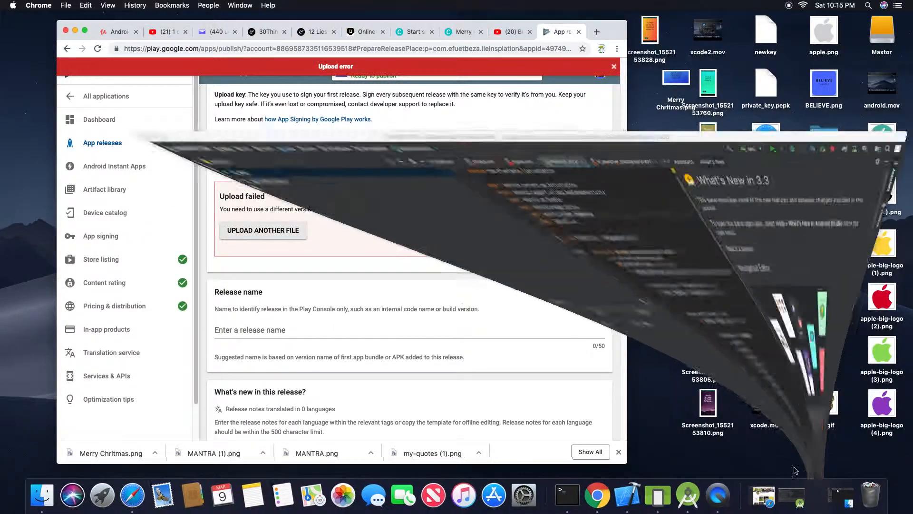
scroll(513, 258, "down", 5)
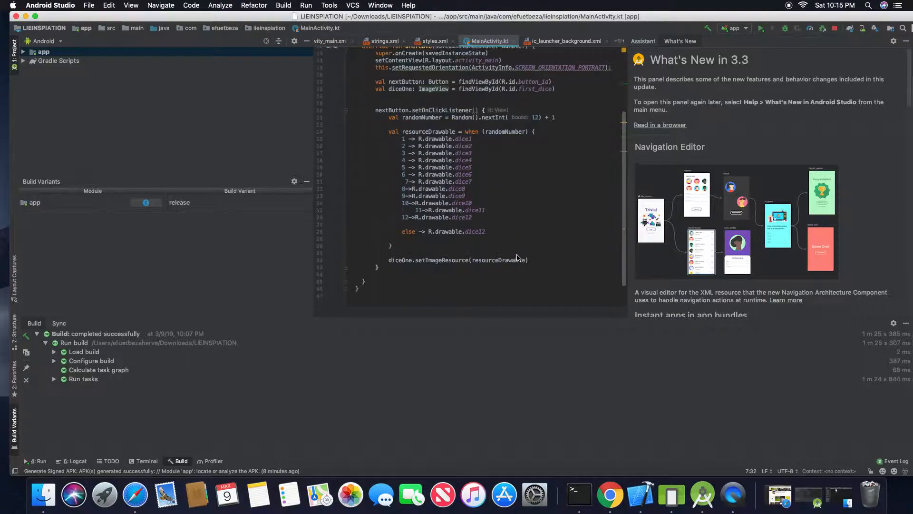
Set the app module's build variant to debug and close the build variant list
left_click(180, 203)
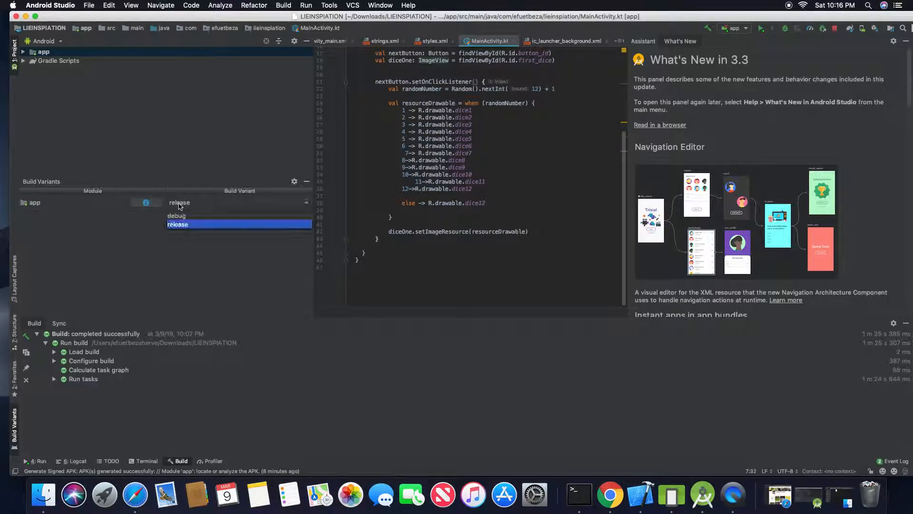
left_click(177, 216)
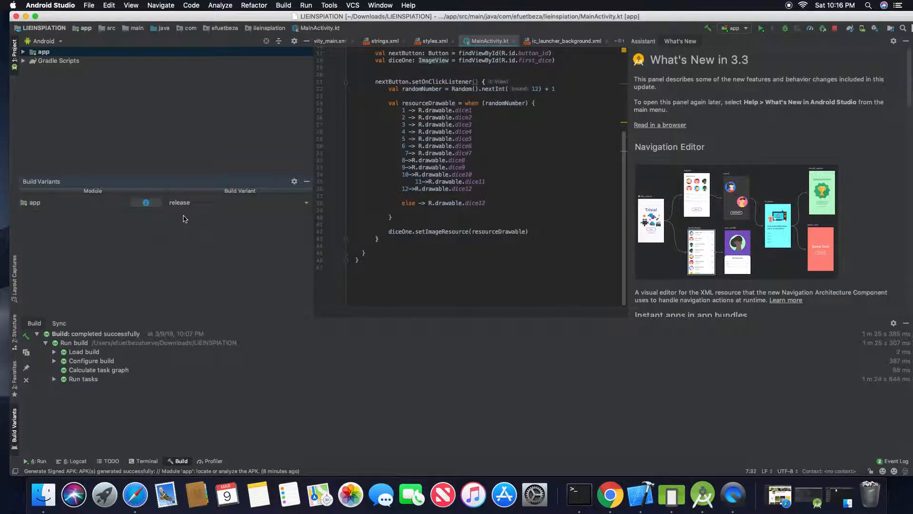
left_click(306, 183)
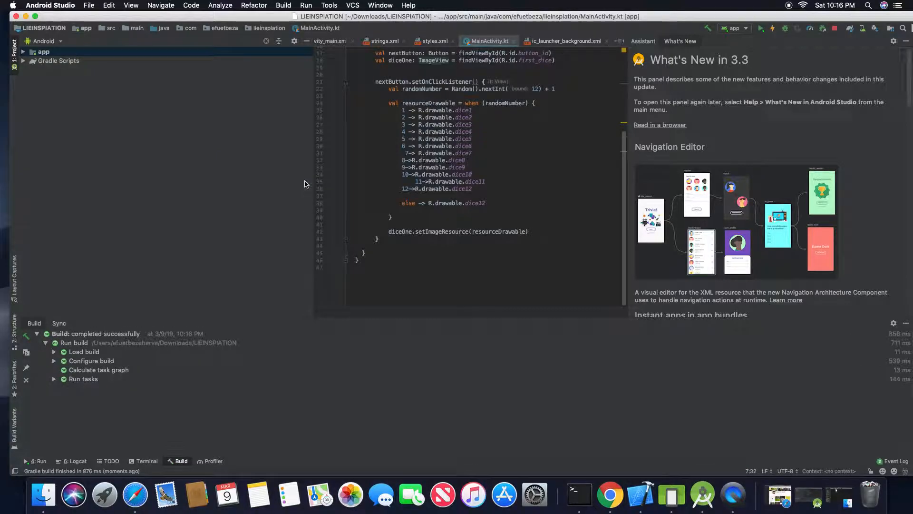
Open the app module's build.gradle file from the project's Gradle scripts
left_click(24, 53)
left_click(33, 88)
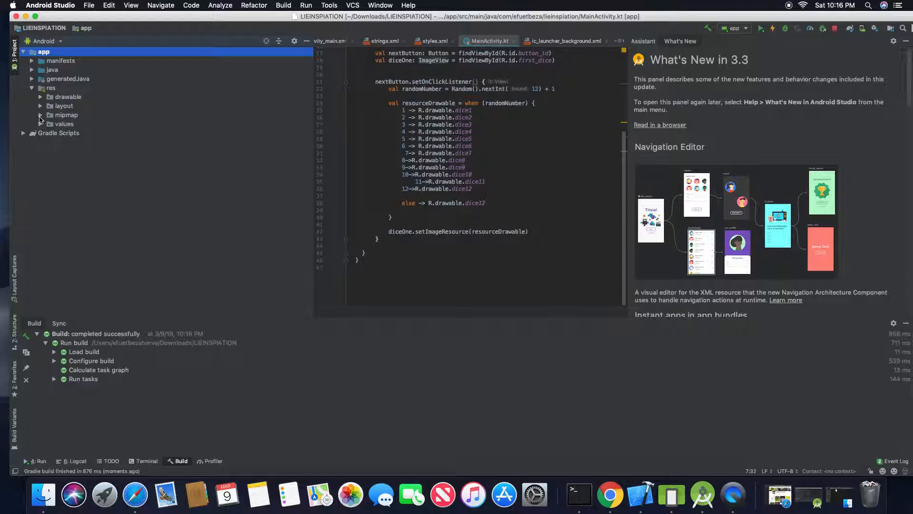
left_click(24, 133)
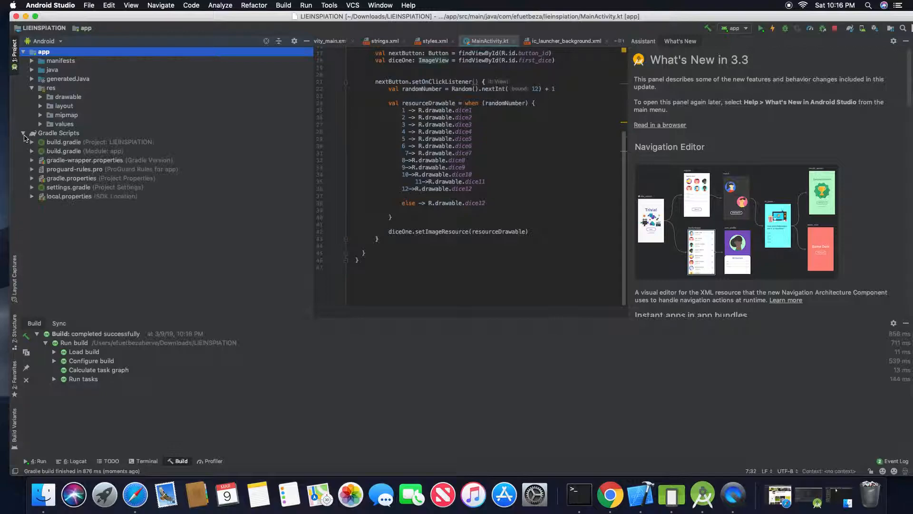
double_click(60, 151)
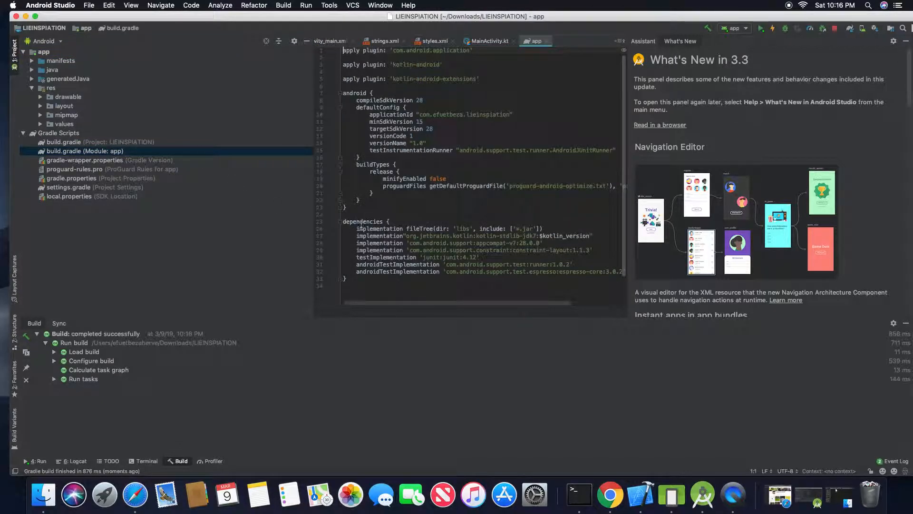
Set versionCode to 2 and versionName to "2.0" in the default configuration, and sync the project
left_click(416, 136)
key("BackSpace")
type("2")
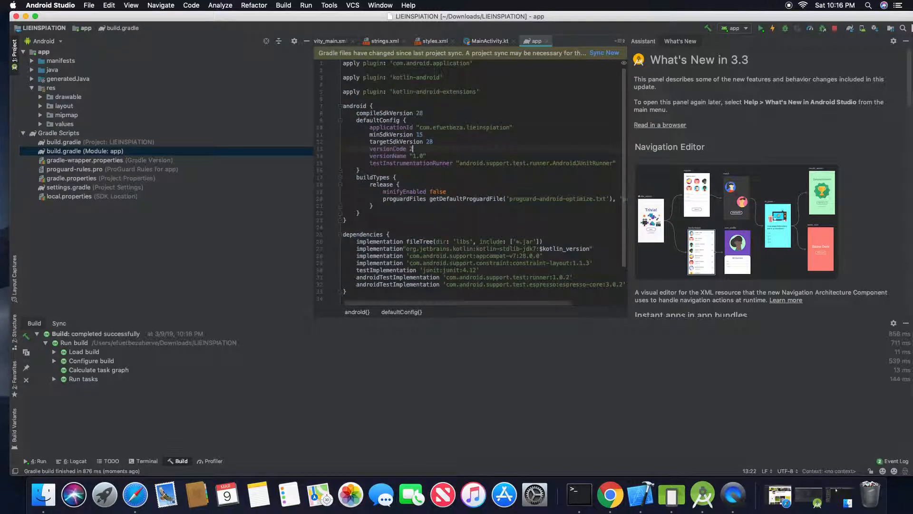
left_click(418, 159)
left_click(603, 53)
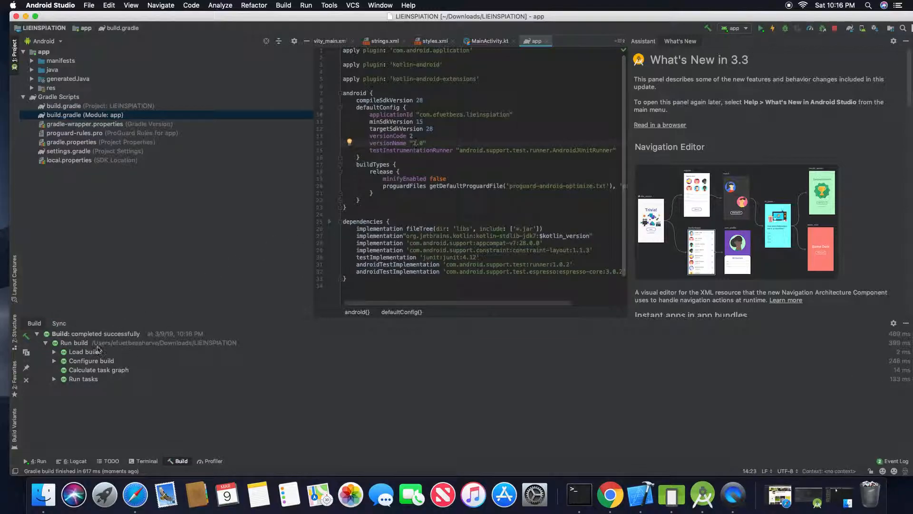
Set the app module's build variant to release
left_click(15, 429)
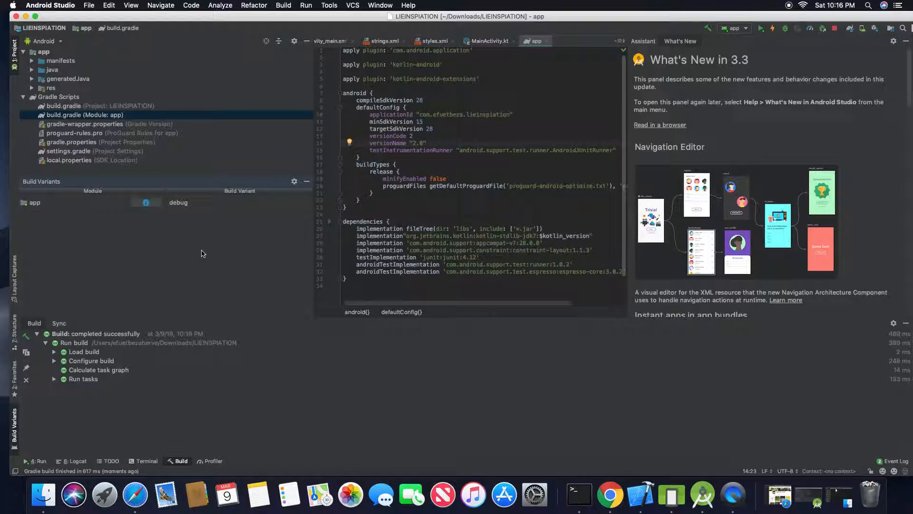
left_click(184, 205)
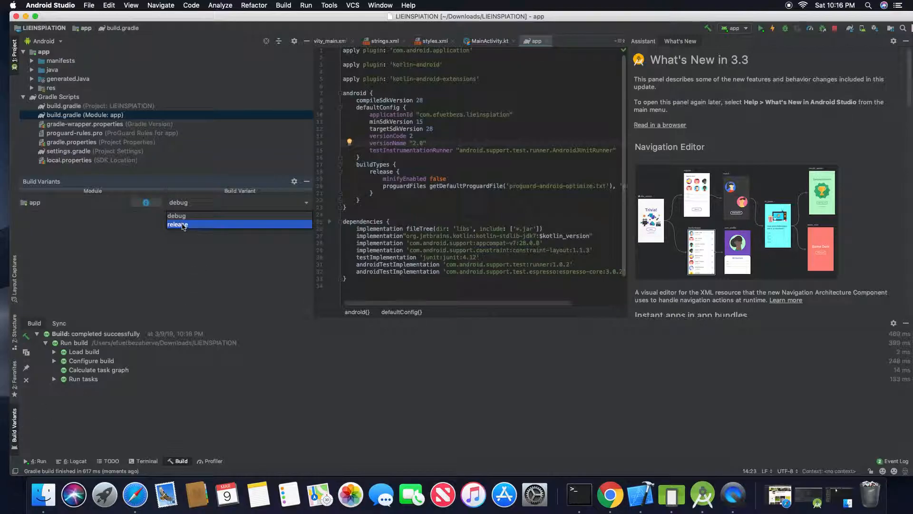
left_click(183, 224)
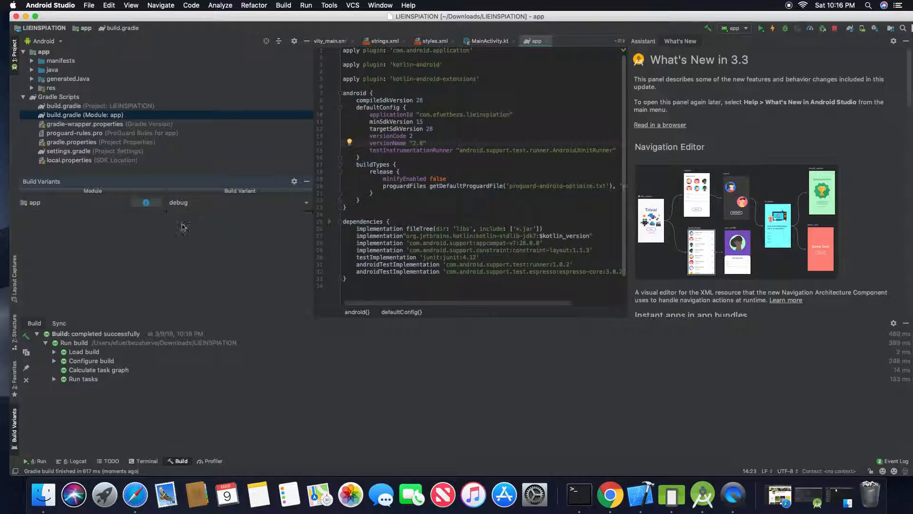
Generate a signed release APK of the app module with the remembered newkey key store and the key0 alias
left_click(284, 5)
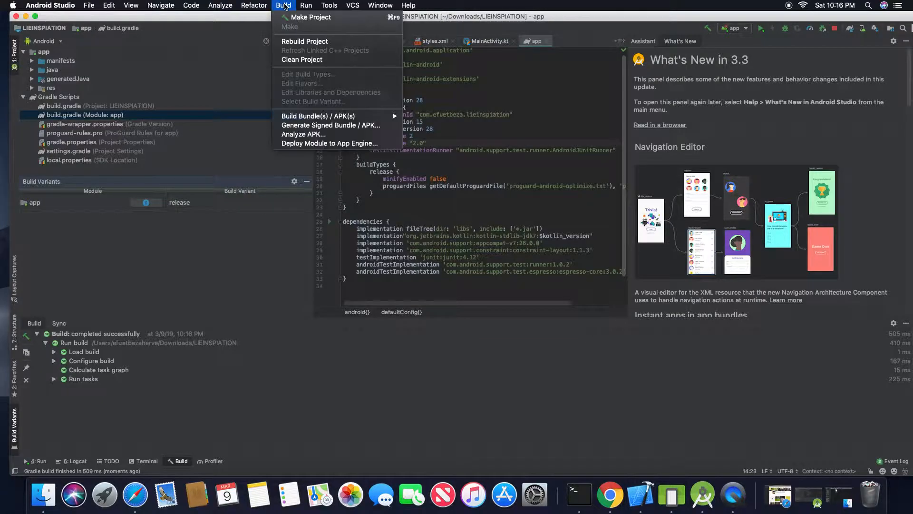
left_click(319, 125)
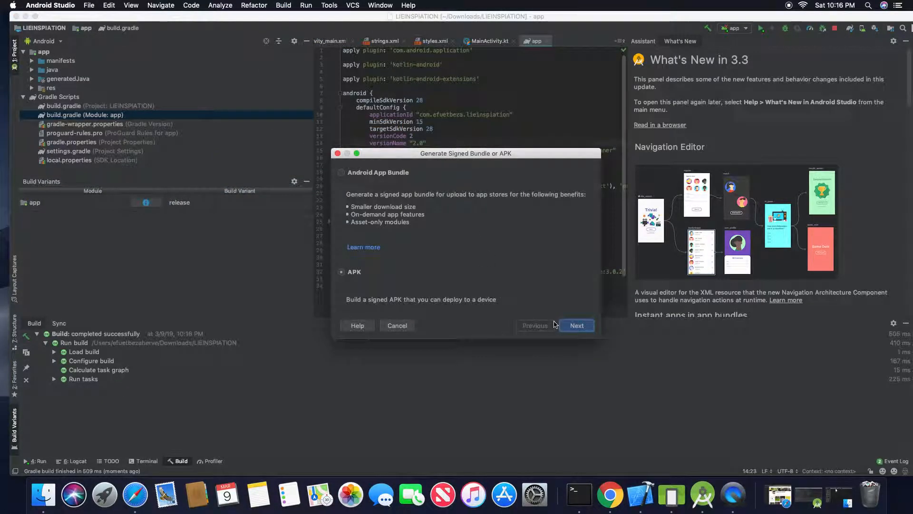
left_click(571, 327)
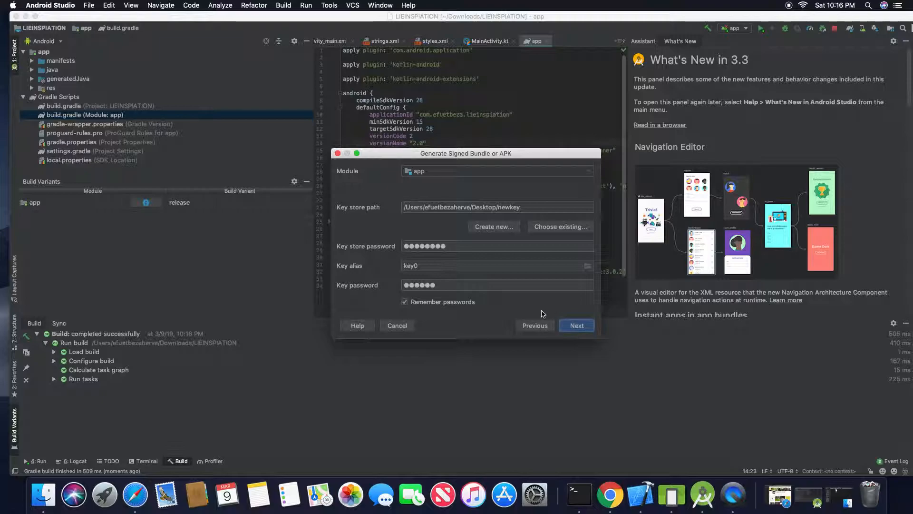
left_click(573, 328)
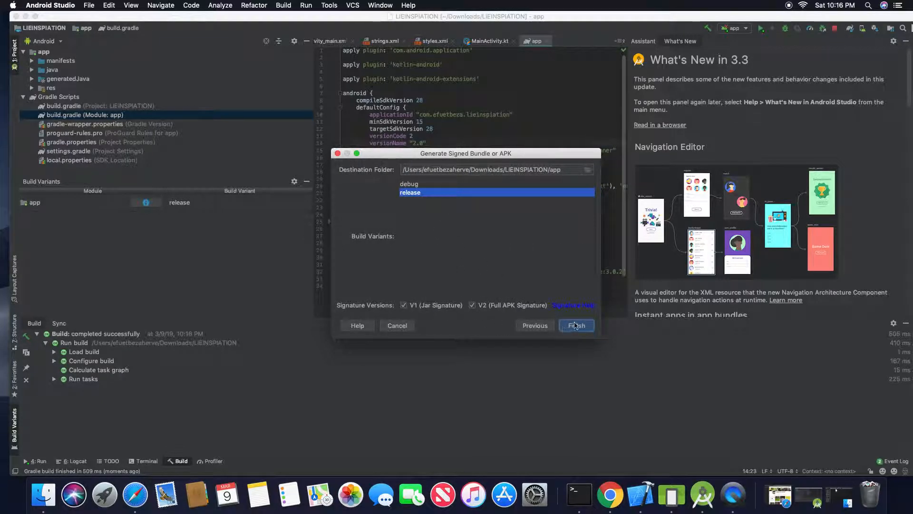
left_click(576, 326)
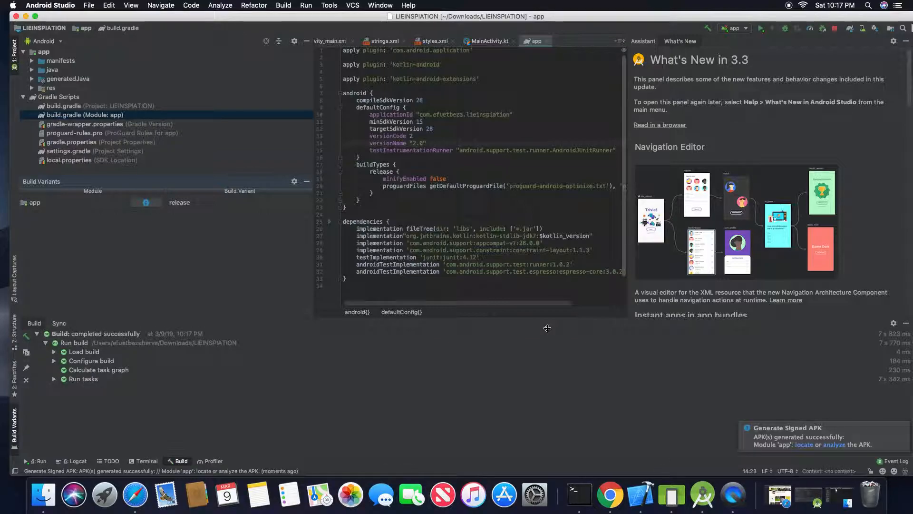
Locate the generated app-release.apk in the release folder and move it to the desktop
left_click(804, 445)
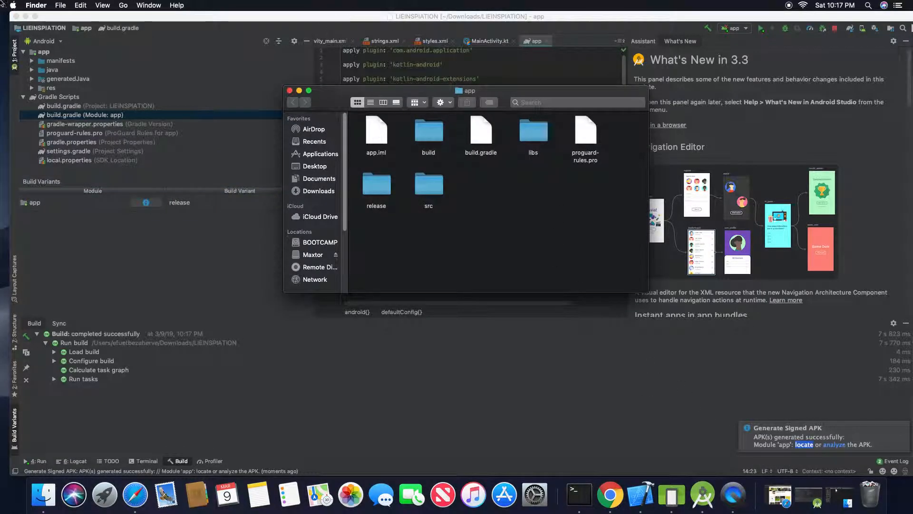
left_click(34, 17)
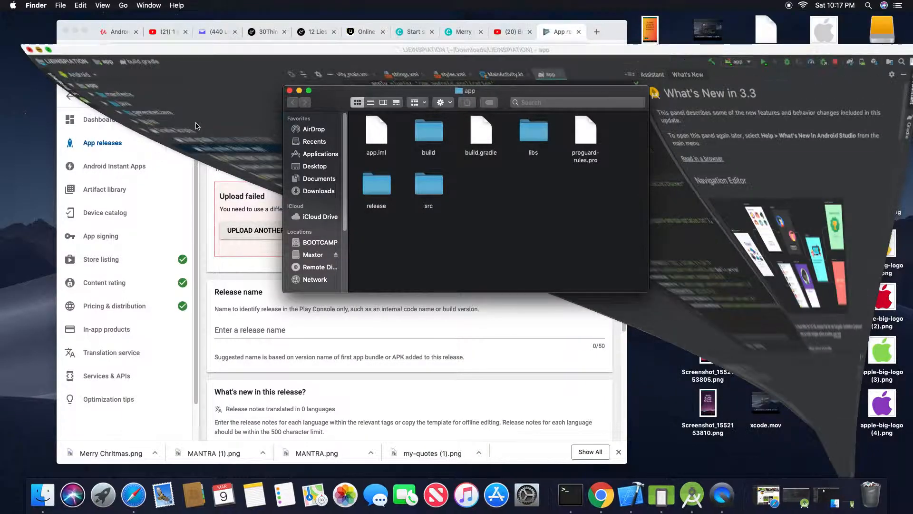
double_click(376, 185)
left_click_drag(377, 134, 677, 191)
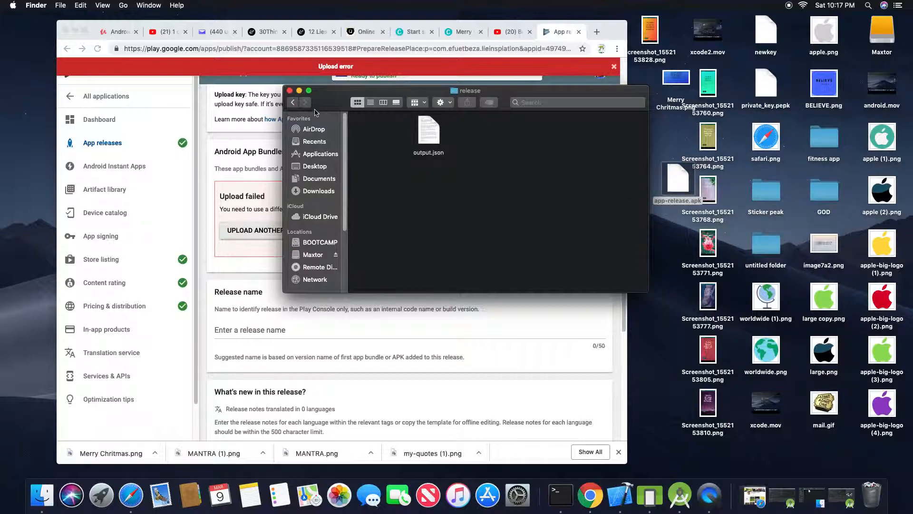
Return to the Play Console release in Chrome and upload app-release.apk from the Desktop, dismissing the old upload error
left_click(203, 133)
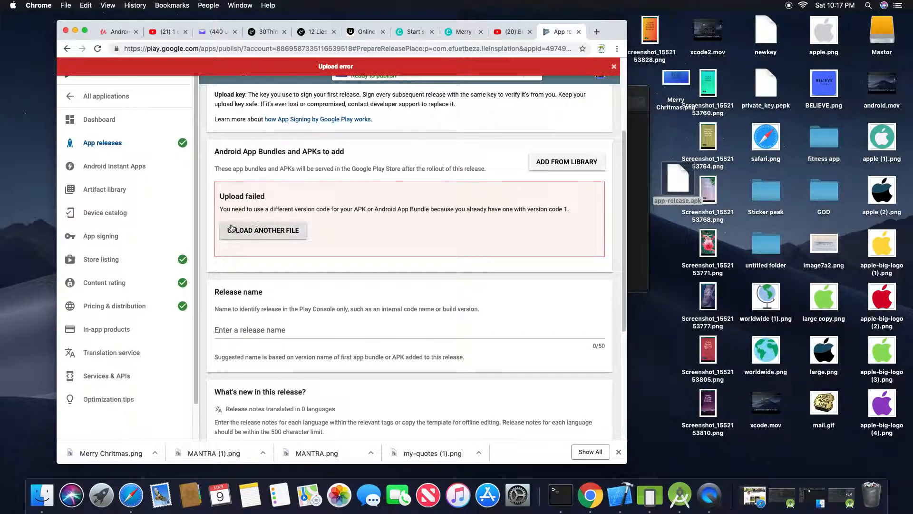
left_click(246, 232)
left_click(413, 235)
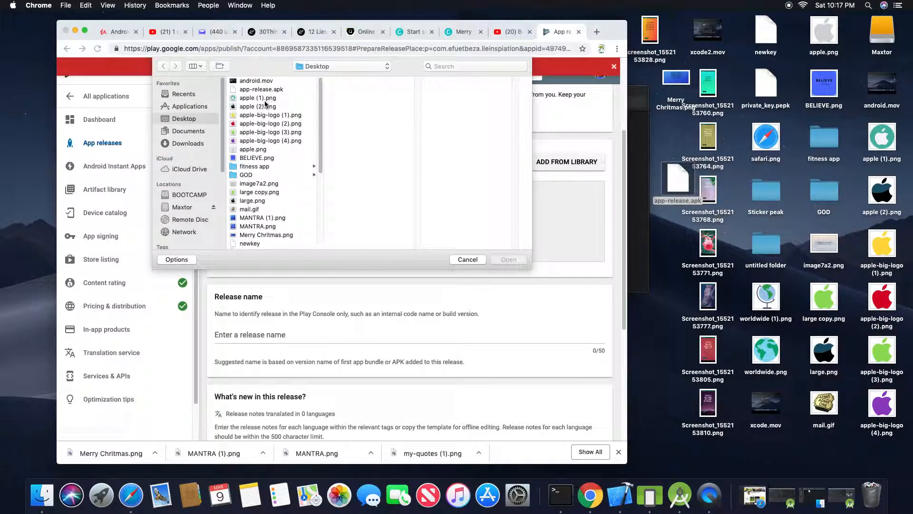
left_click(265, 89)
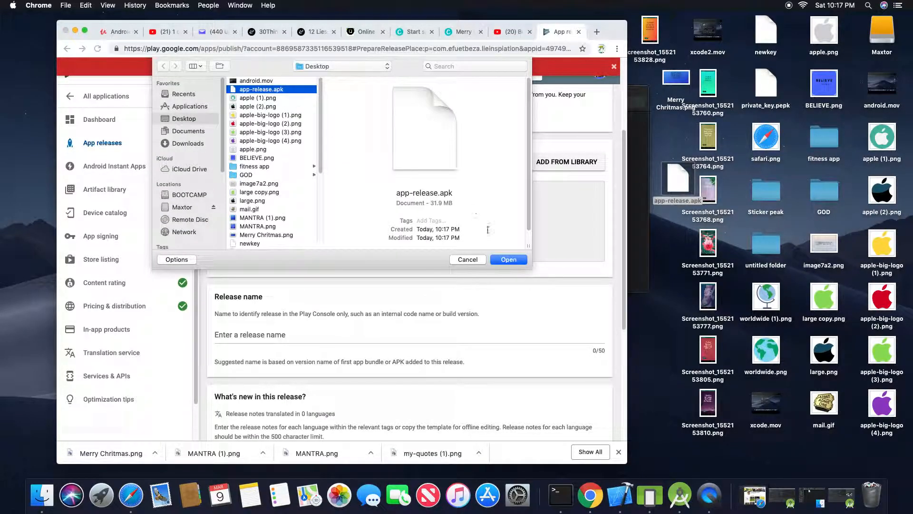
left_click(507, 260)
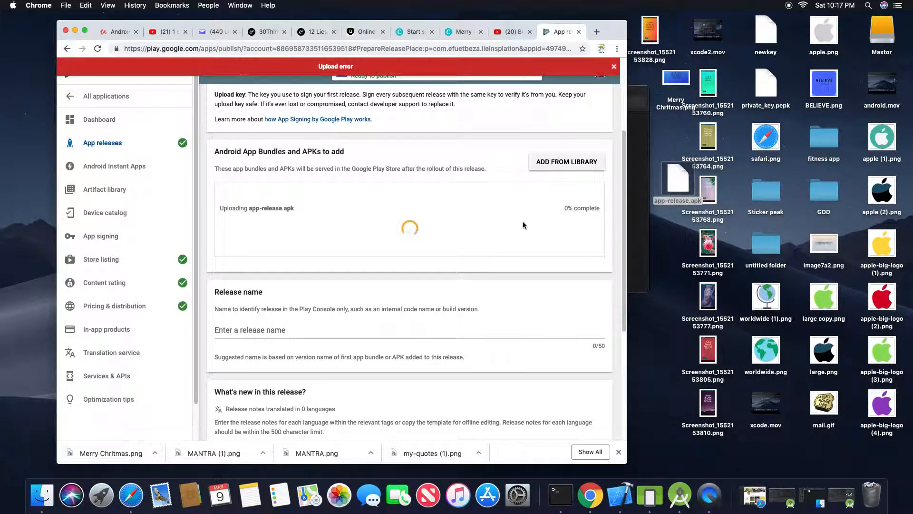
left_click(615, 67)
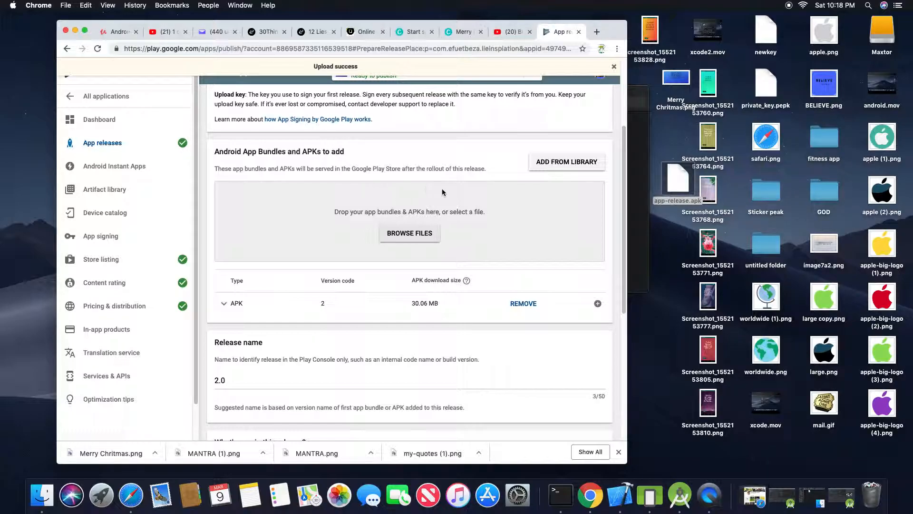
Change the en-US release notes to "my second release notes for en-US here" and save the release
scroll(472, 201, "up", 3)
scroll(475, 202, "down", 5)
scroll(476, 204, "up", 5)
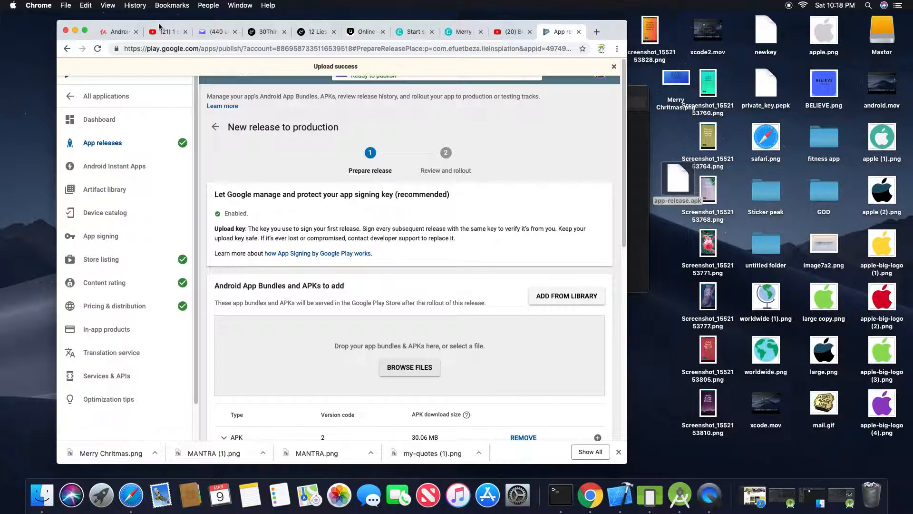
left_click(85, 30)
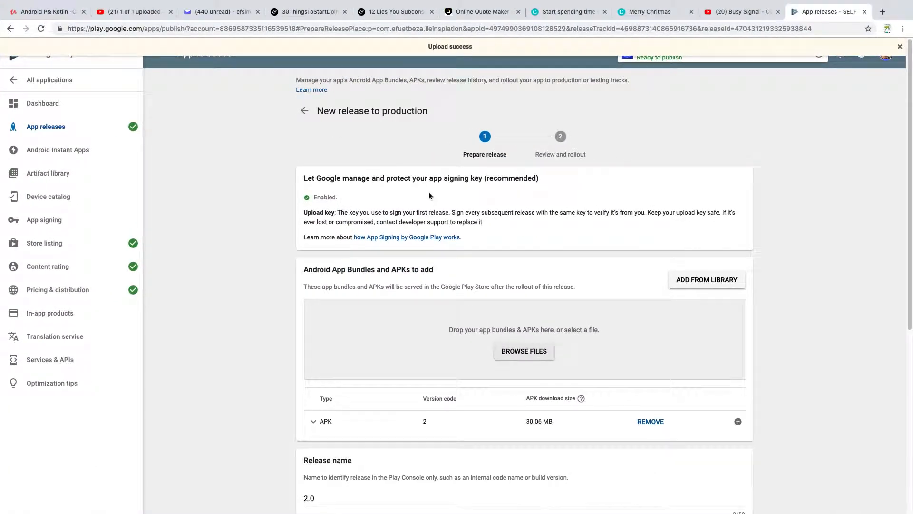
scroll(673, 357, "down", 6)
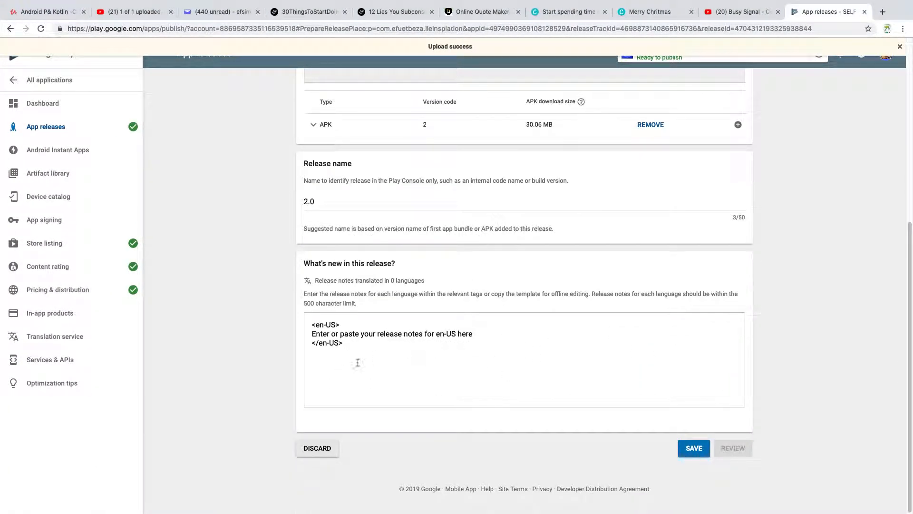
left_click(377, 334)
key("BackSpace")
key("BackSpace")
key("BackSpace")
key("BackSpace")
key("BackSpace")
key("BackSpace")
key("BackSpace")
key("BackSpace")
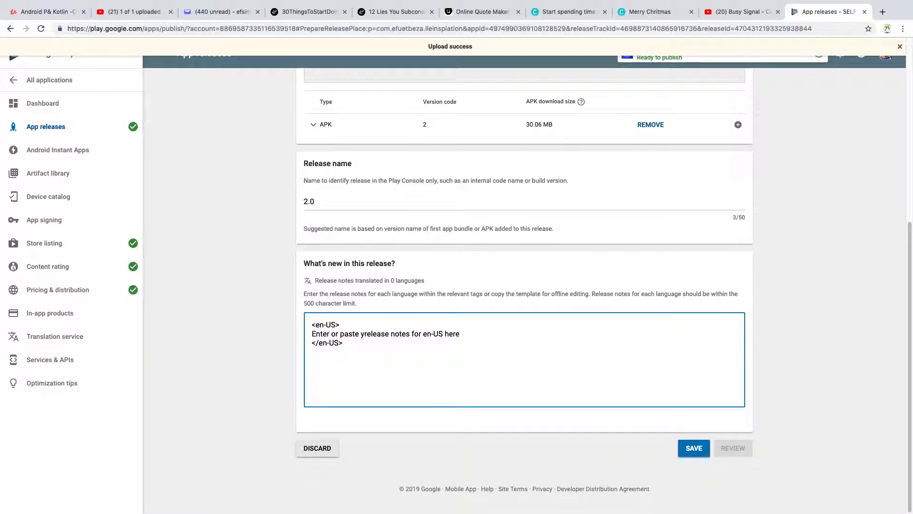
key("BackSpace")
key("BackSpace")
key("BackSpace")
key("BackSpace")
key("BackSpace")
key("BackSpace")
key("BackSpace")
key("BackSpace")
key("BackSpace")
key("BackSpace")
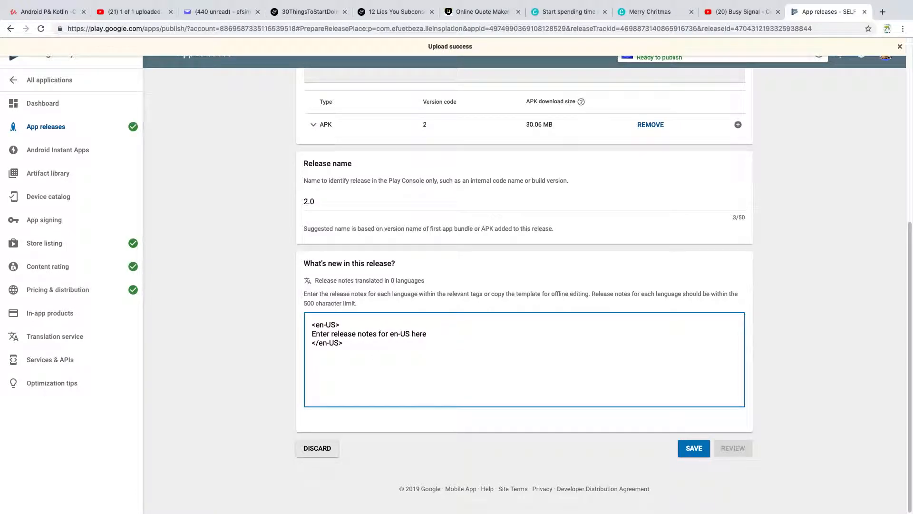
key("BackSpace")
key("BackSpace")
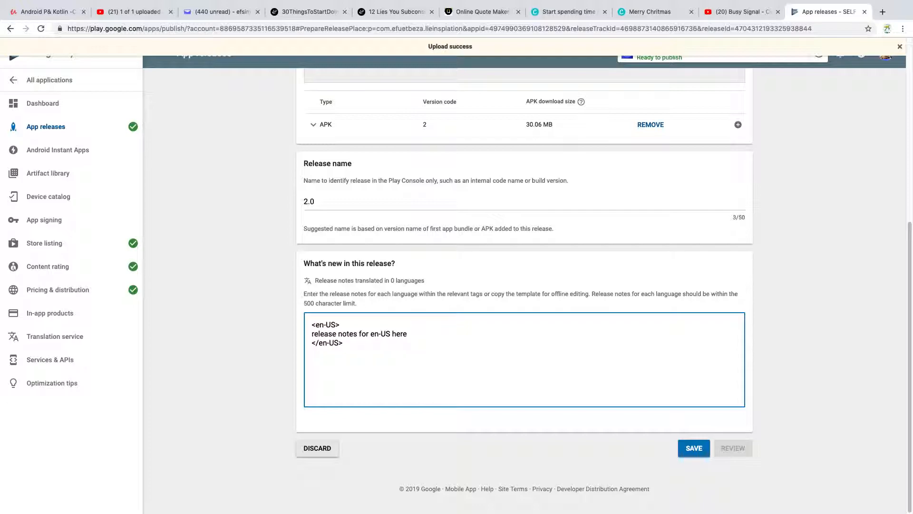
type("m")
type("y ")
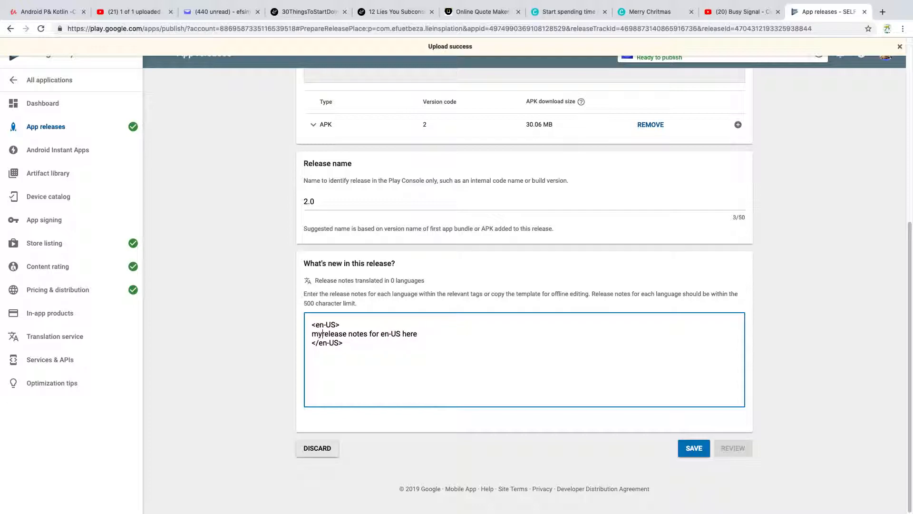
type("second")
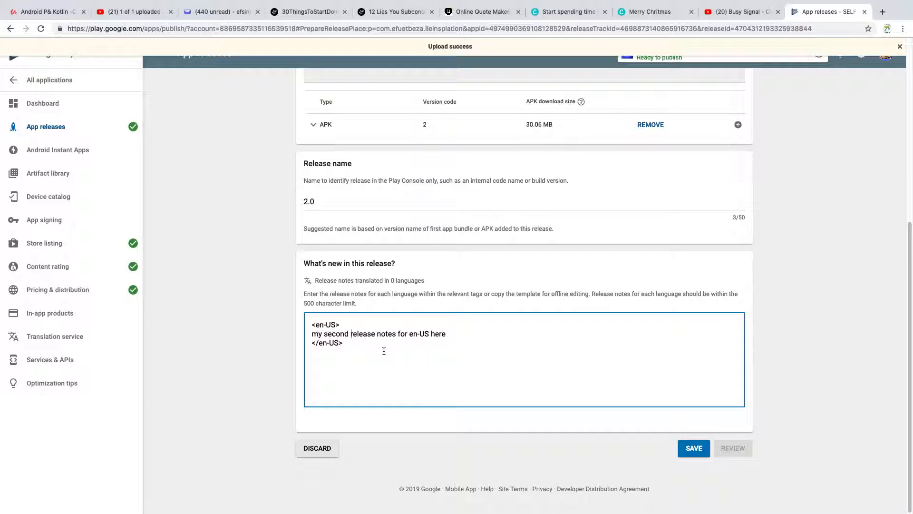
left_click(704, 450)
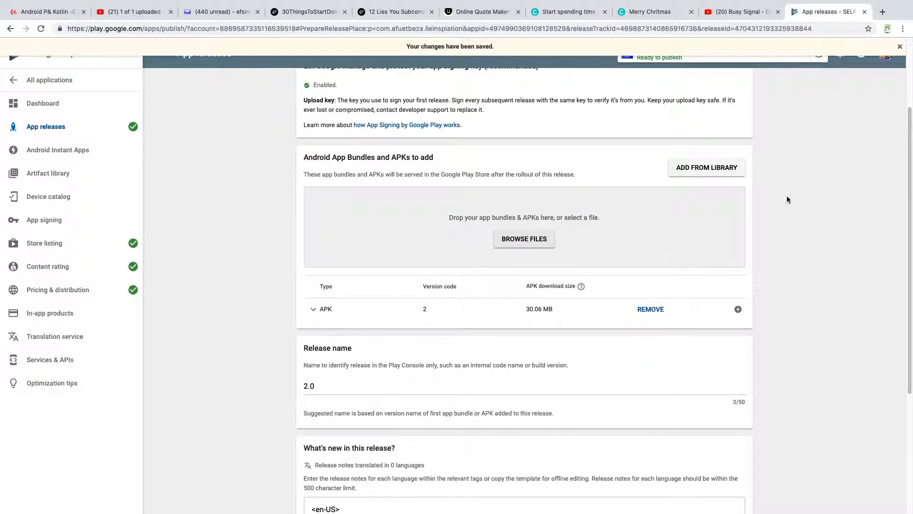
Review release 2.0 and confirm its rollout to production
scroll(787, 200, "down", 4)
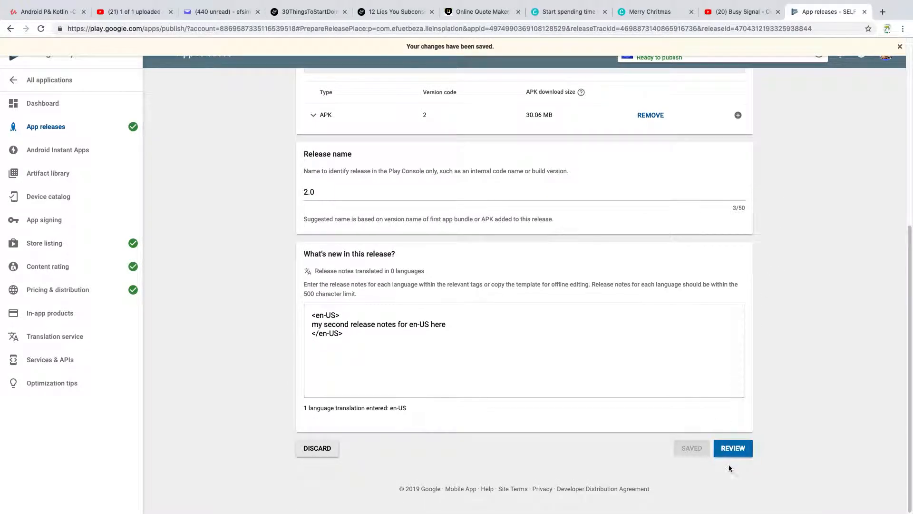
left_click(733, 452)
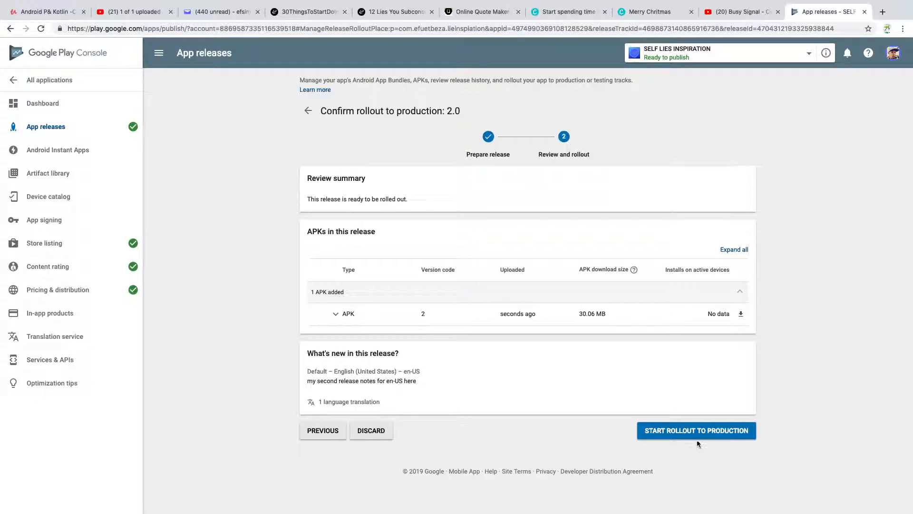
left_click(697, 431)
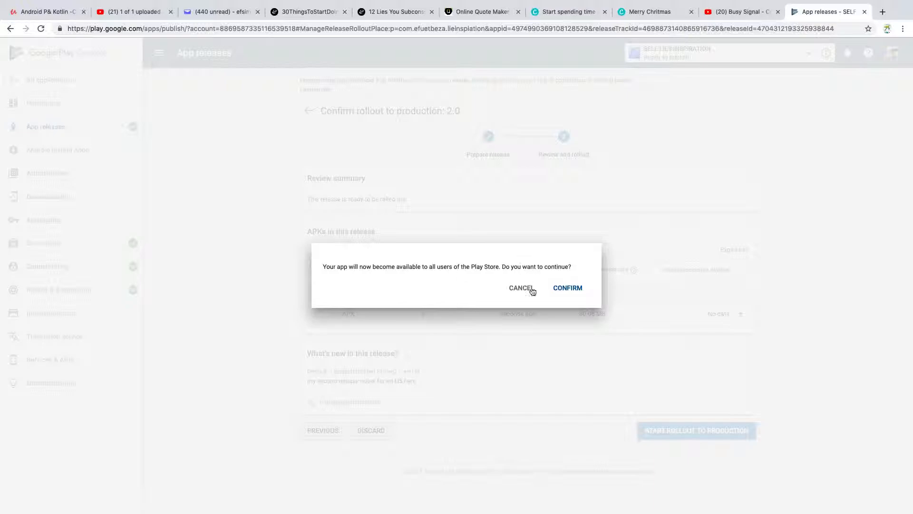
left_click(563, 289)
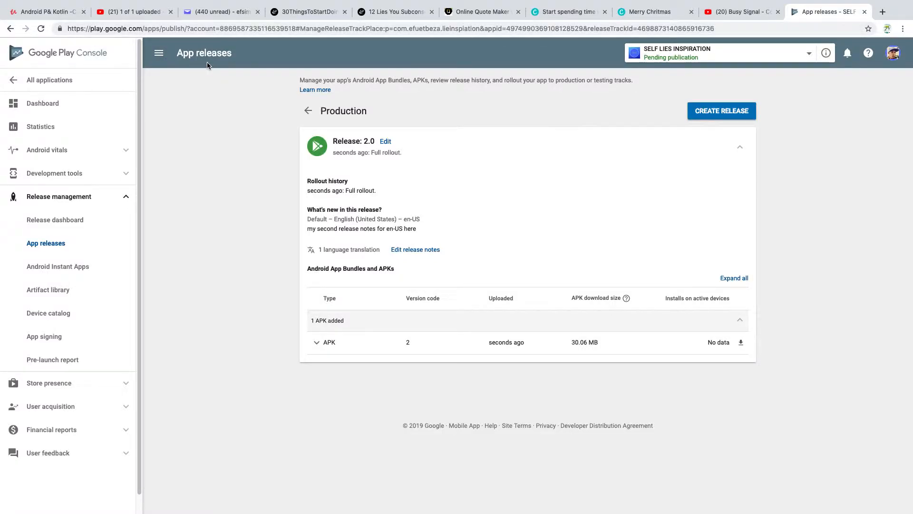
mouse_move(20, 13)
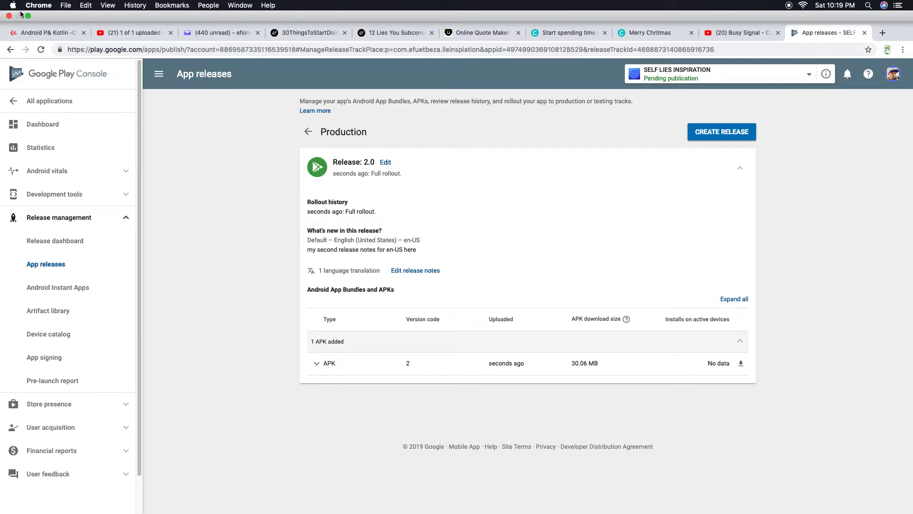